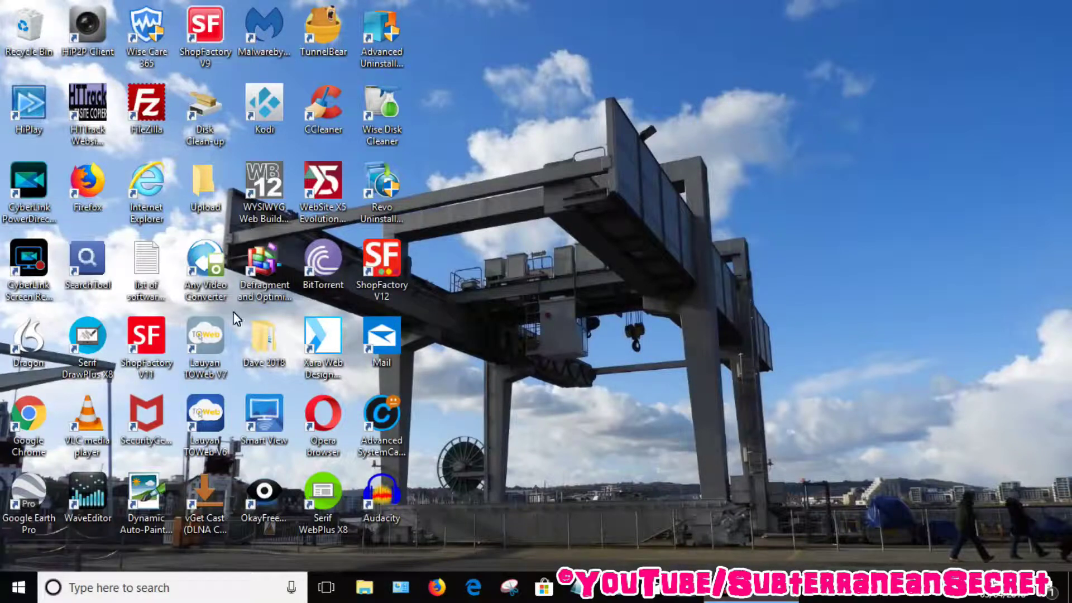
Start Serif DrawPlus X8 and create a new regular drawing with the A3 - Landscape page
{"action": "double_click", "coordinate": [87, 336]}
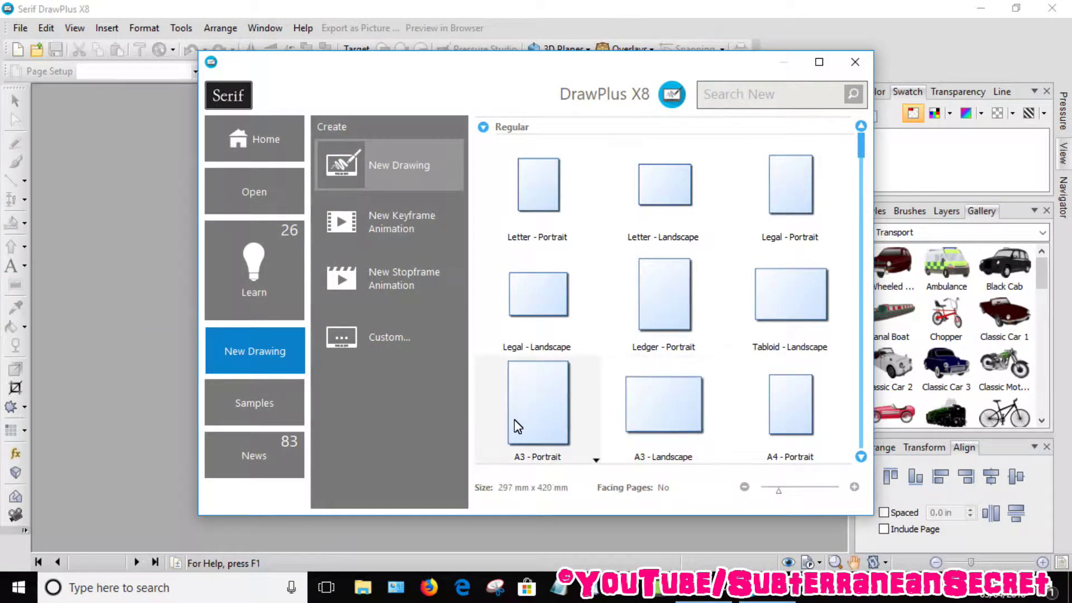
{"action": "left_click", "coordinate": [671, 405]}
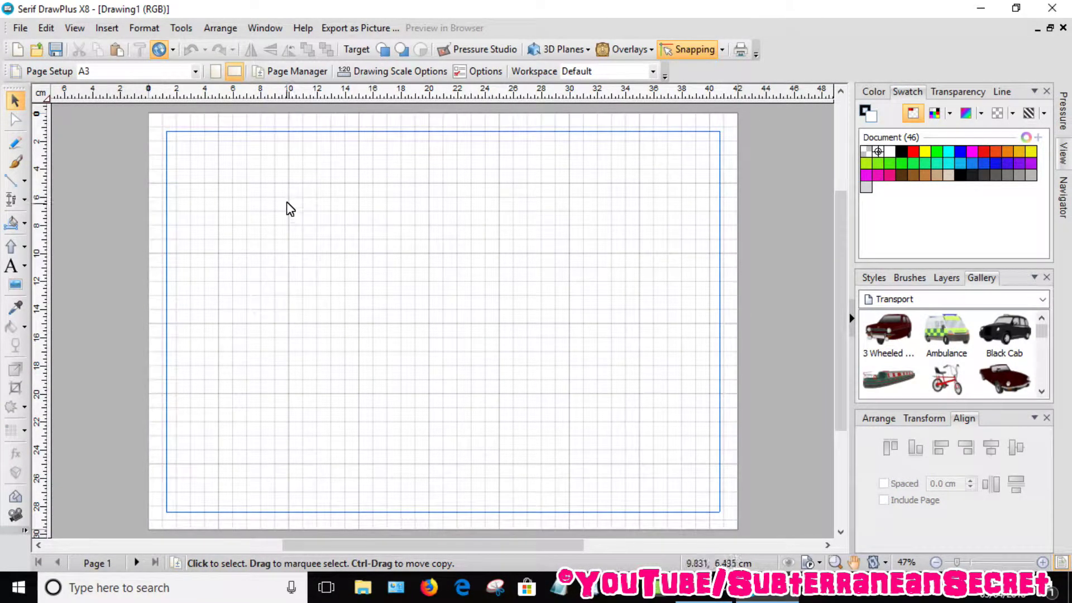
Insert the donald-trump1 picture from the Downloads folder, centre it roughly on the page and keep it selected
{"action": "left_click", "coordinate": [15, 286]}
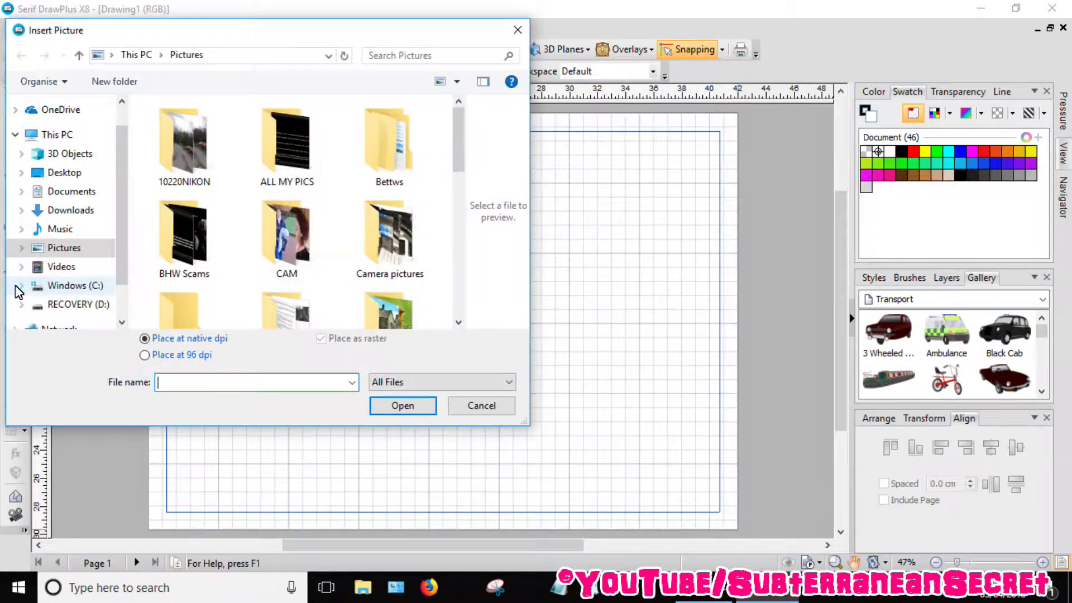
{"action": "left_click", "coordinate": [77, 215]}
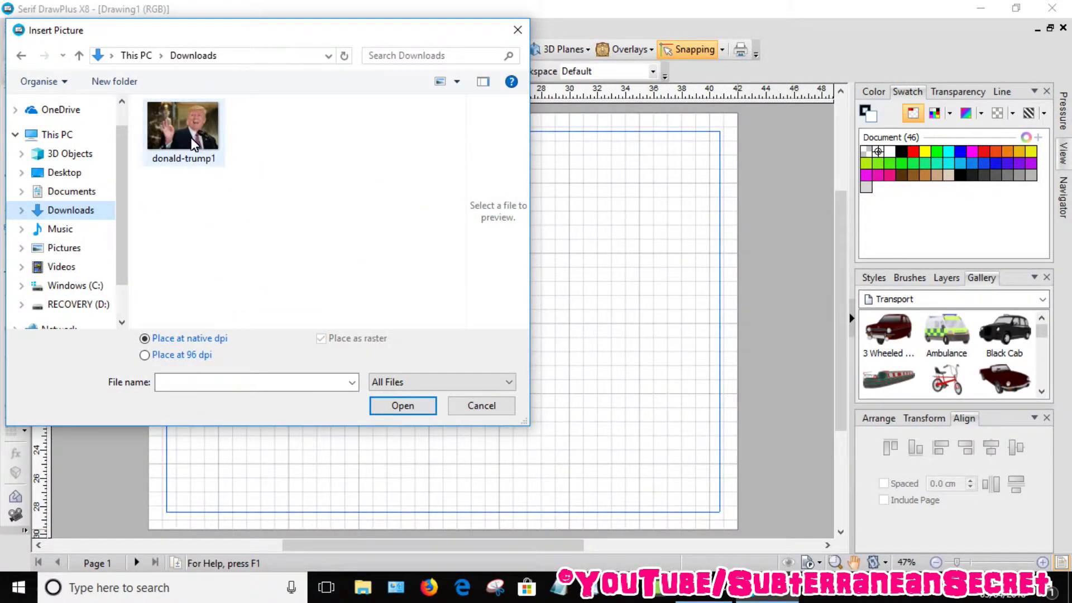
{"action": "double_click", "coordinate": [192, 142]}
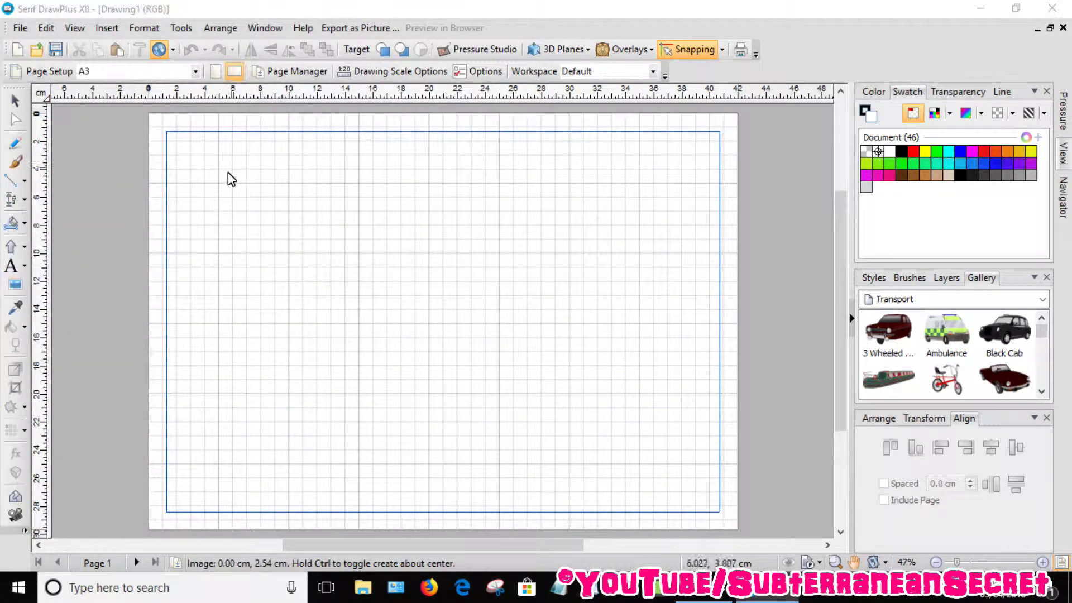
{"action": "left_click", "coordinate": [226, 184]}
{"action": "left_click_drag", "start_coordinate": [478, 335], "coordinate": [452, 309]}
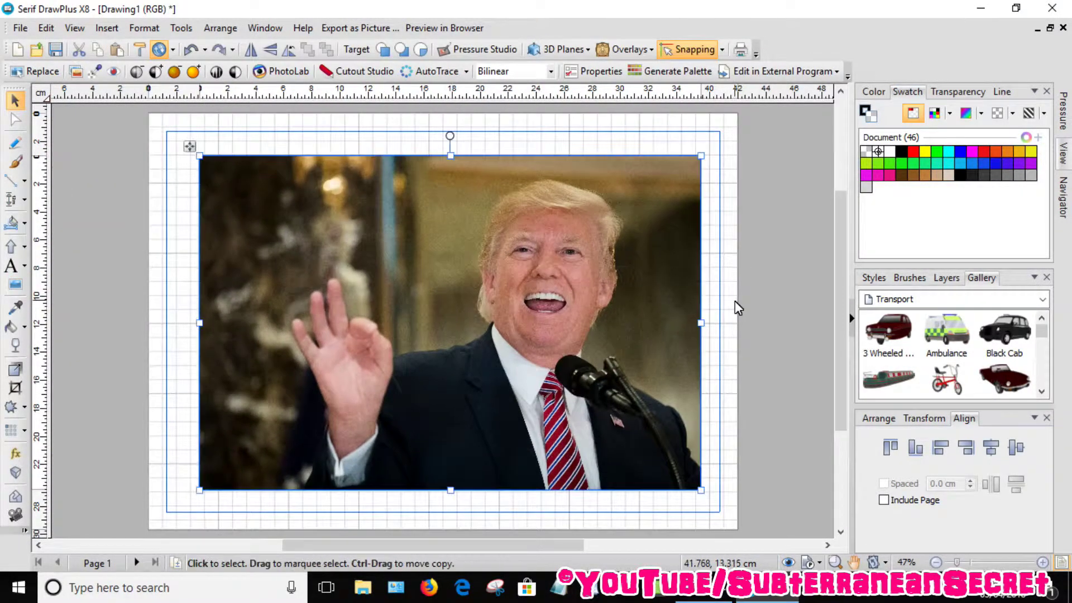
{"action": "left_click", "coordinate": [726, 274]}
{"action": "left_click", "coordinate": [499, 283]}
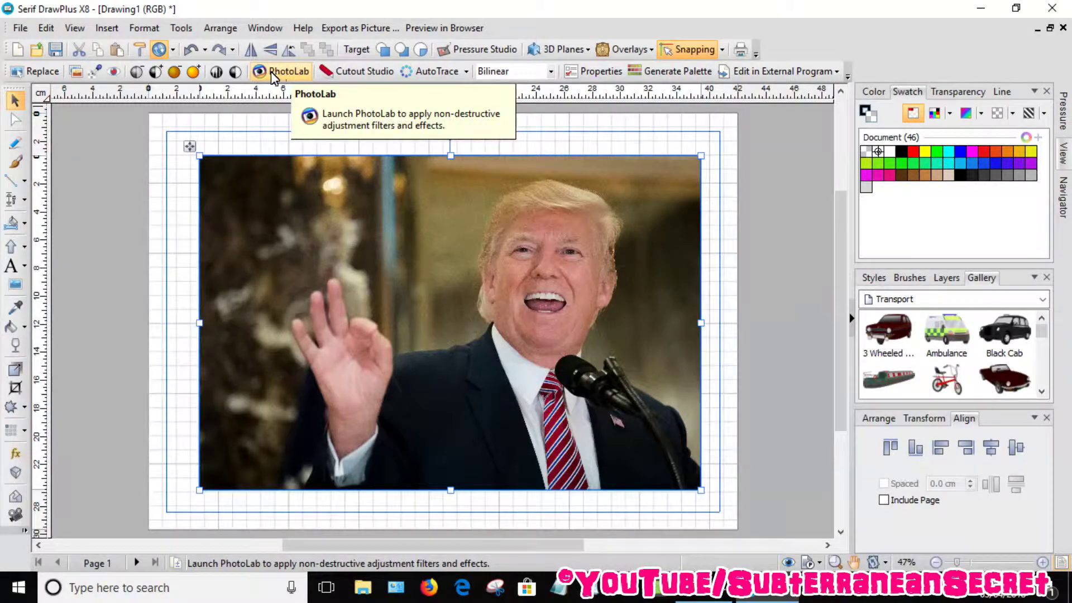
Apply the Pixelate effect from the Style effects to the picture in PhotoLab
{"action": "left_click", "coordinate": [288, 74]}
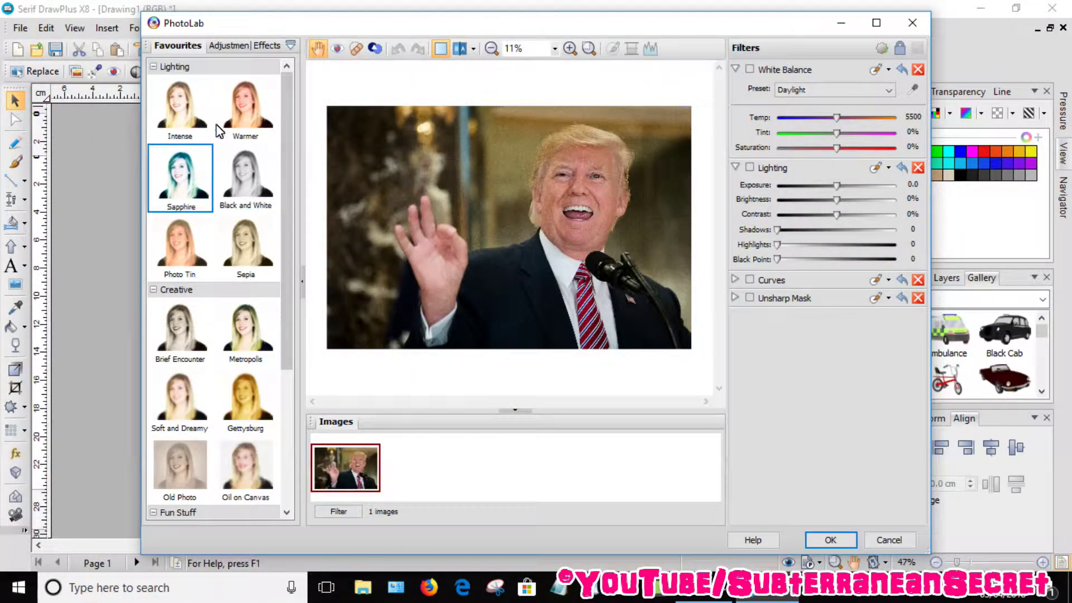
{"action": "left_click", "coordinate": [265, 46]}
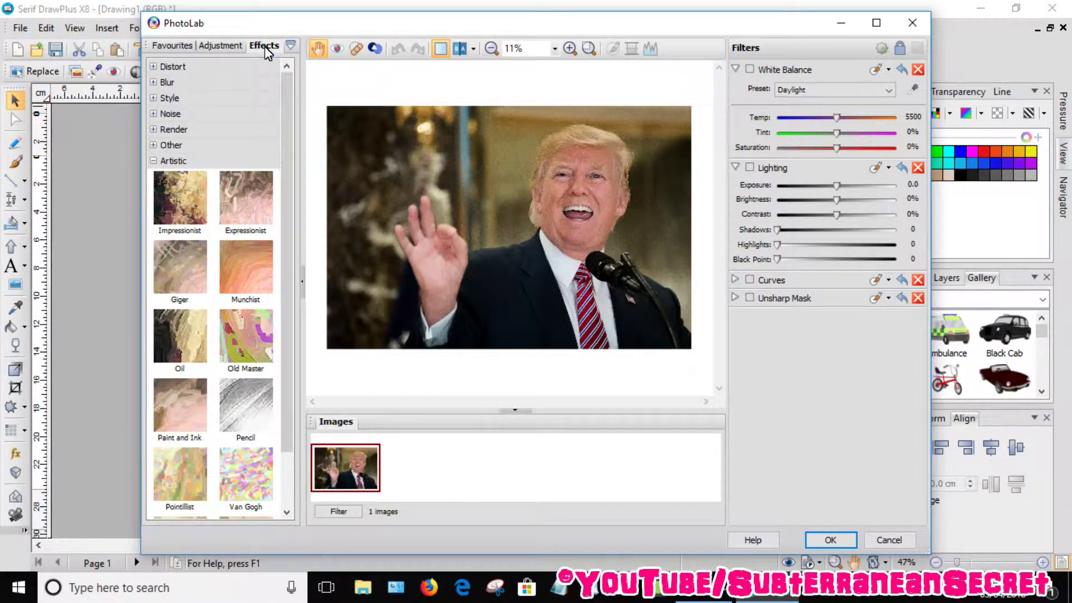
{"action": "left_click", "coordinate": [154, 99]}
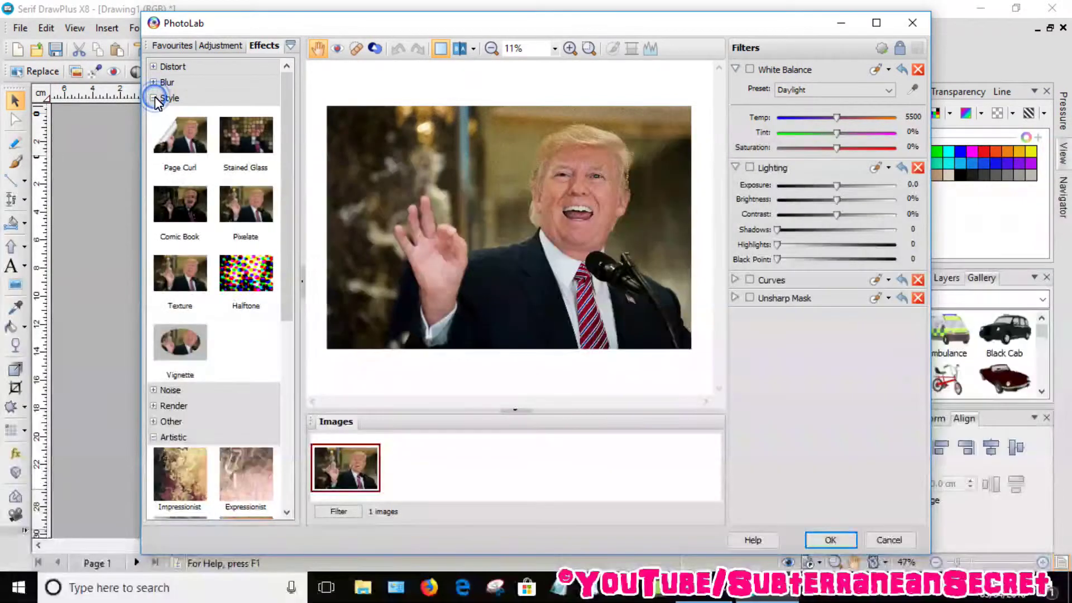
{"action": "left_click", "coordinate": [253, 207]}
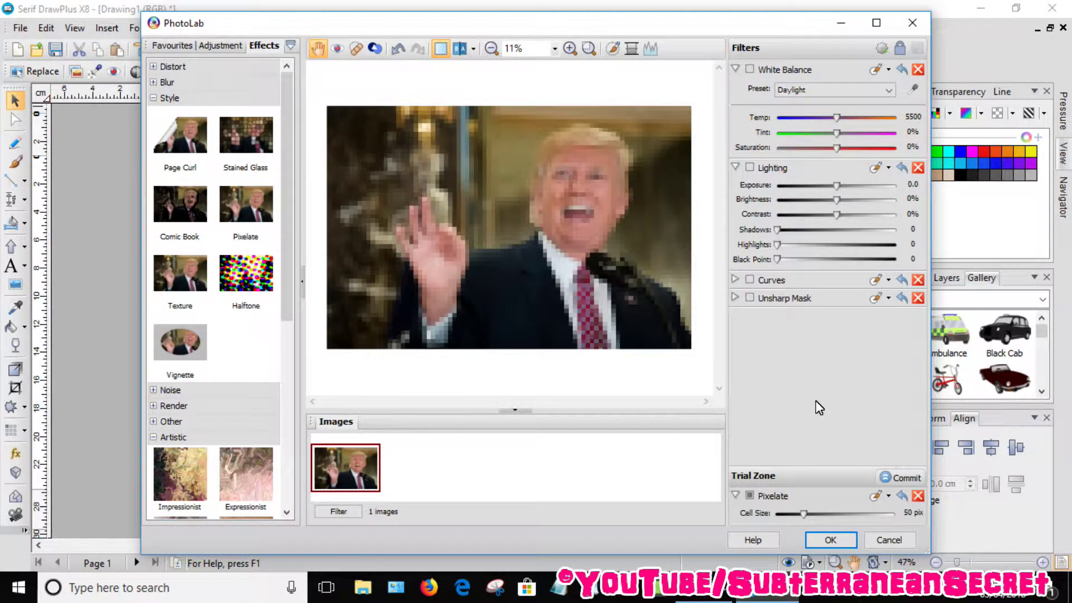
Add a new mask to the Pixelate filter, with edge detection off, brushed over the man's face, and accept it
{"action": "left_click", "coordinate": [874, 497]}
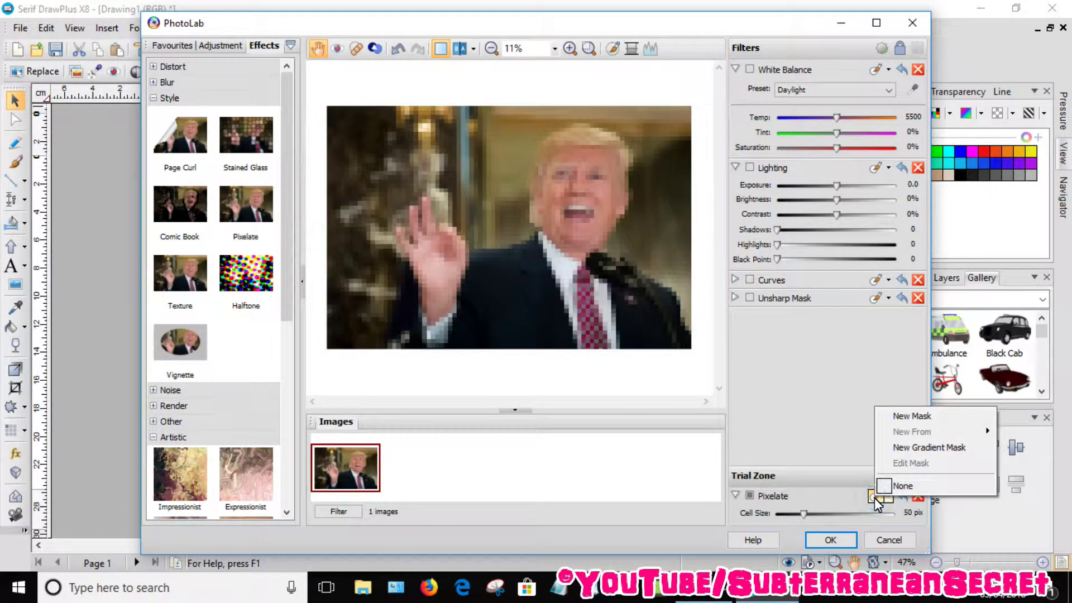
{"action": "left_click", "coordinate": [904, 416]}
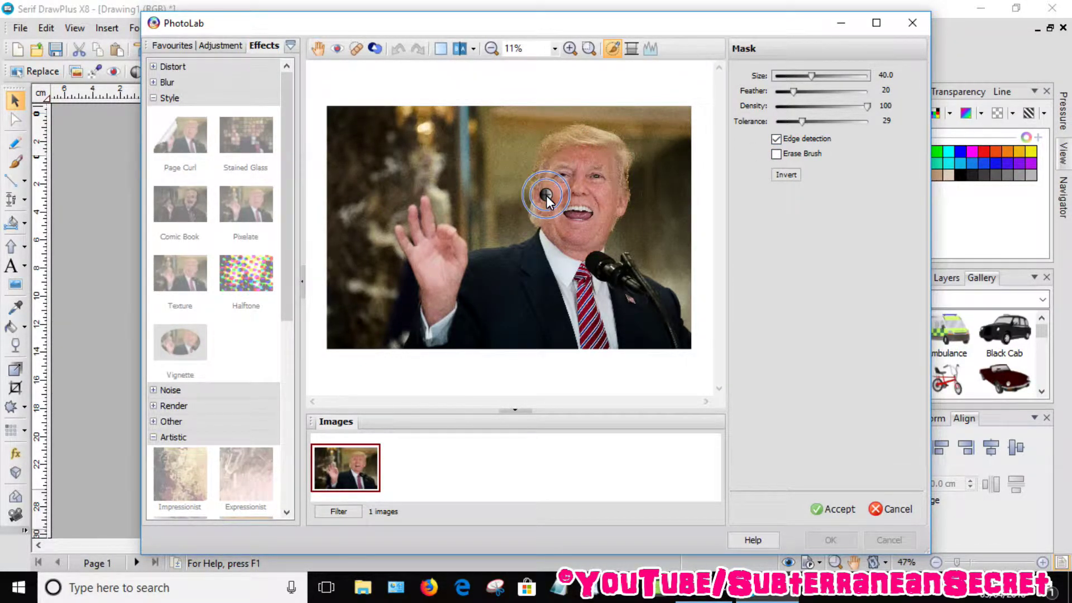
{"action": "left_click", "coordinate": [776, 139]}
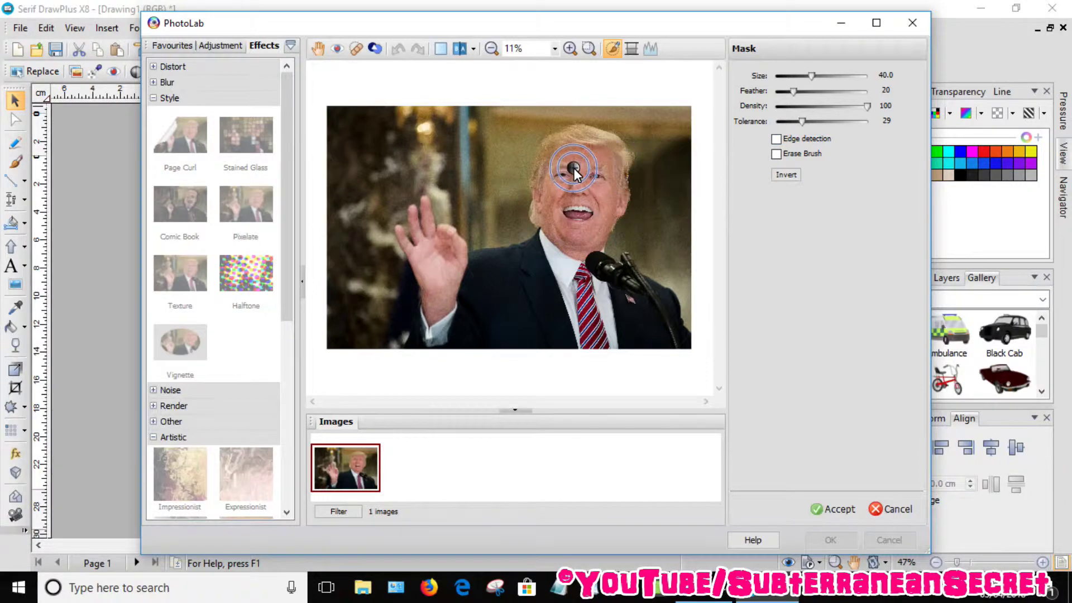
{"action": "mouse_move", "coordinate": [573, 164]}
{"action": "left_mouse_down"}
{"action": "mouse_move", "coordinate": [561, 209]}
{"action": "mouse_move", "coordinate": [577, 223]}
{"action": "mouse_move", "coordinate": [598, 200]}
{"action": "mouse_move", "coordinate": [598, 167]}
{"action": "mouse_move", "coordinate": [582, 163]}
{"action": "mouse_move", "coordinate": [569, 176]}
{"action": "mouse_move", "coordinate": [569, 209]}
{"action": "mouse_move", "coordinate": [587, 202]}
{"action": "mouse_move", "coordinate": [569, 237]}
{"action": "mouse_move", "coordinate": [579, 227]}
{"action": "mouse_move", "coordinate": [542, 218]}
{"action": "mouse_move", "coordinate": [571, 227]}
{"action": "left_mouse_up"}
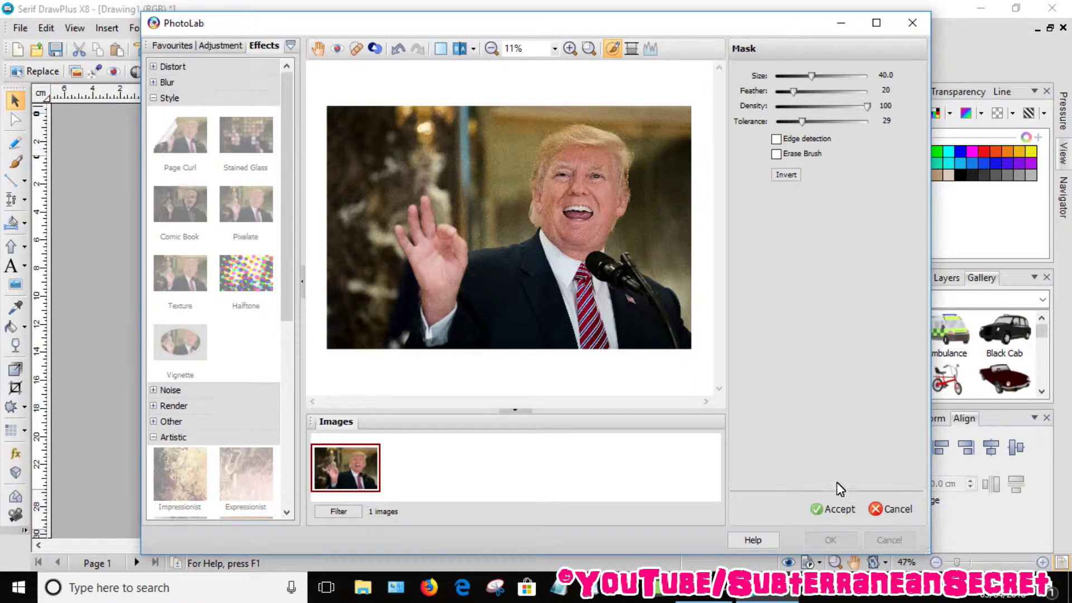
{"action": "left_click", "coordinate": [831, 508]}
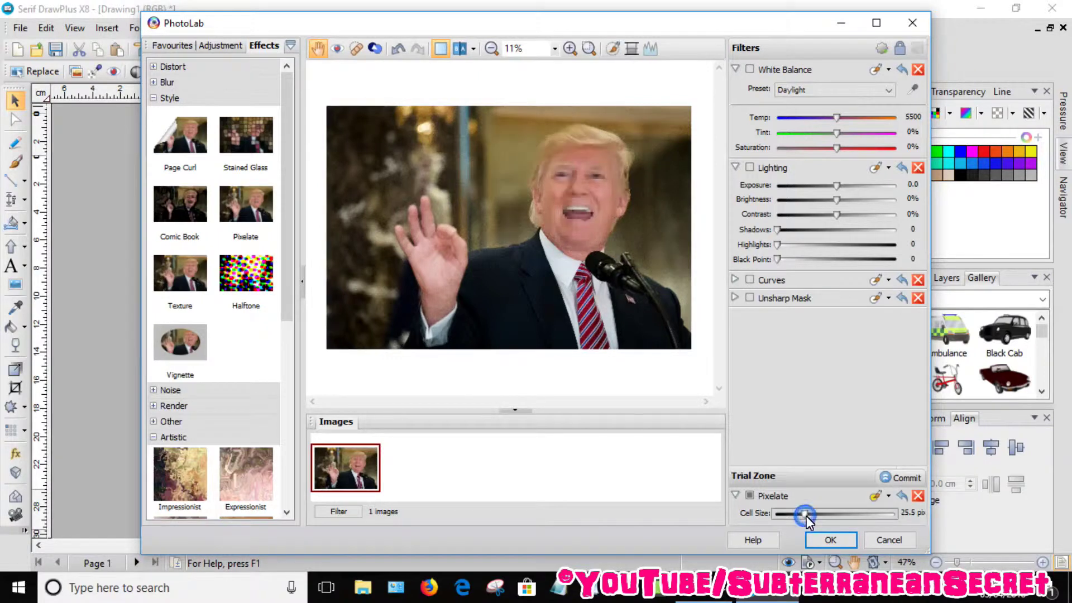
Set the Pixelate cell size to about 68.5 pix and commit the filter to the picture
{"action": "left_click_drag", "start_coordinate": [805, 516], "coordinate": [856, 513]}
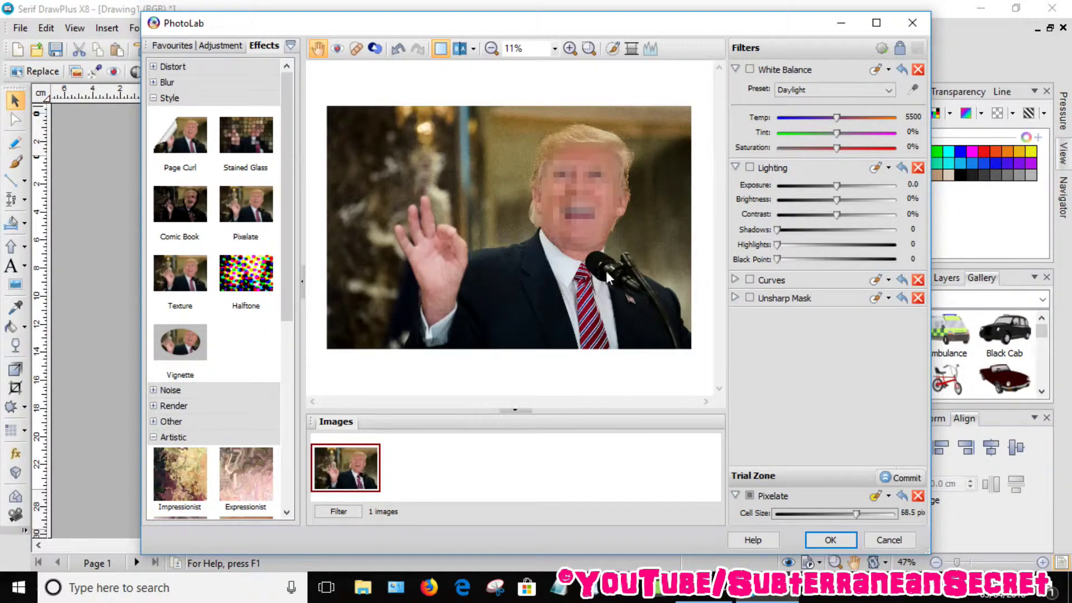
{"action": "left_click", "coordinate": [829, 539]}
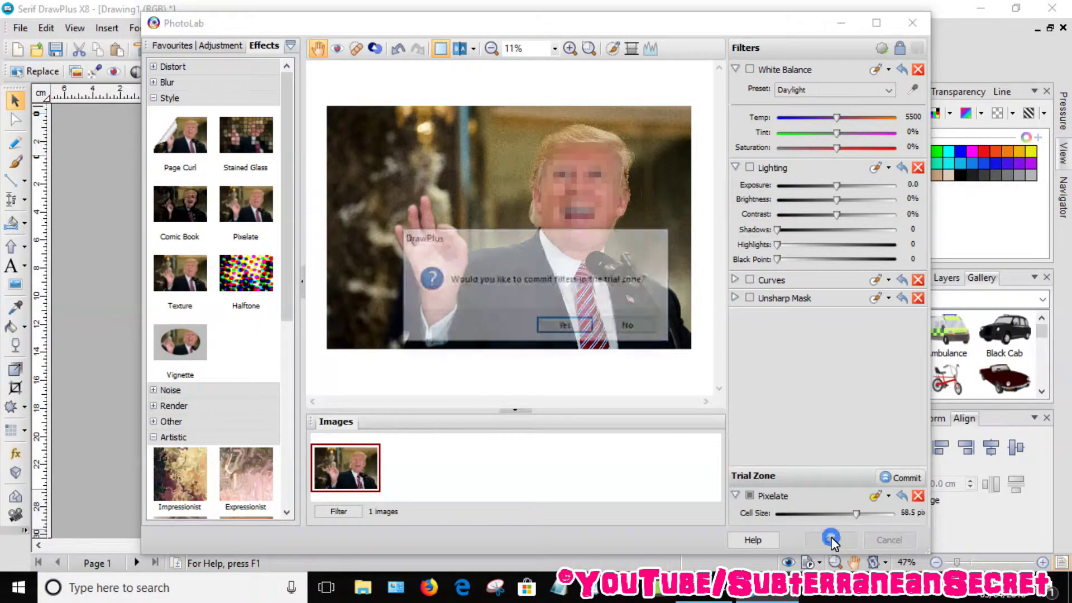
{"action": "left_click", "coordinate": [565, 327]}
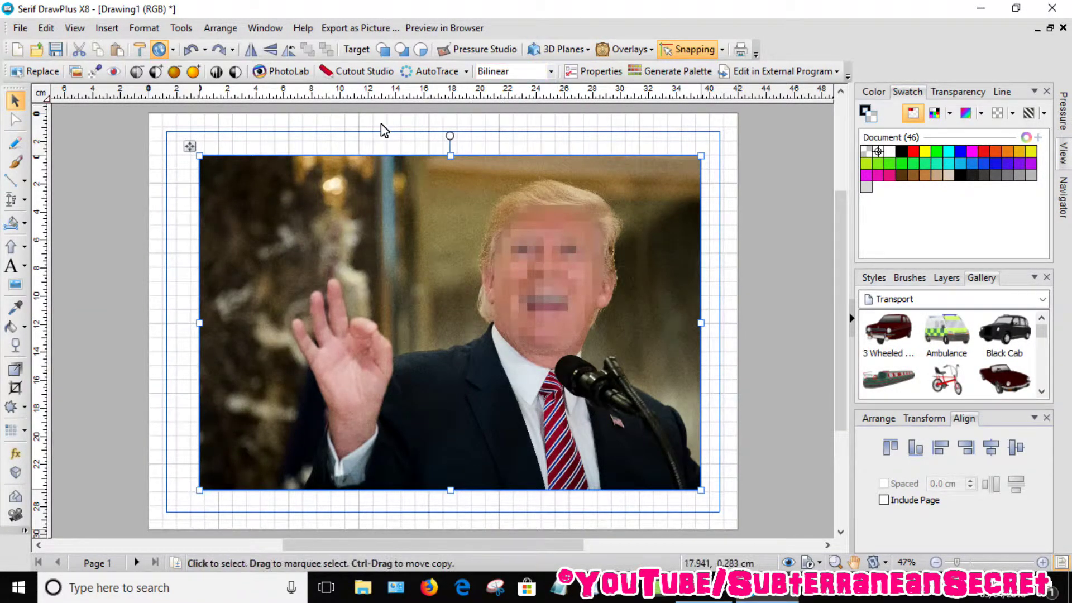
Export the selected picture as a JPEG named Drawing1 into the Downloads folder
{"action": "left_click", "coordinate": [20, 32]}
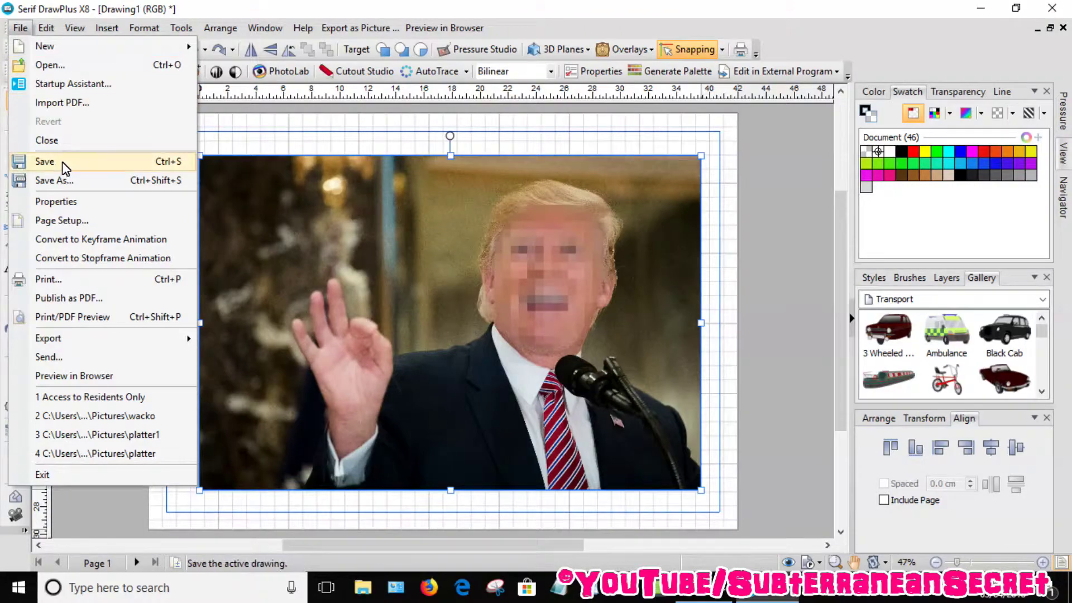
{"action": "mouse_move", "coordinate": [83, 343]}
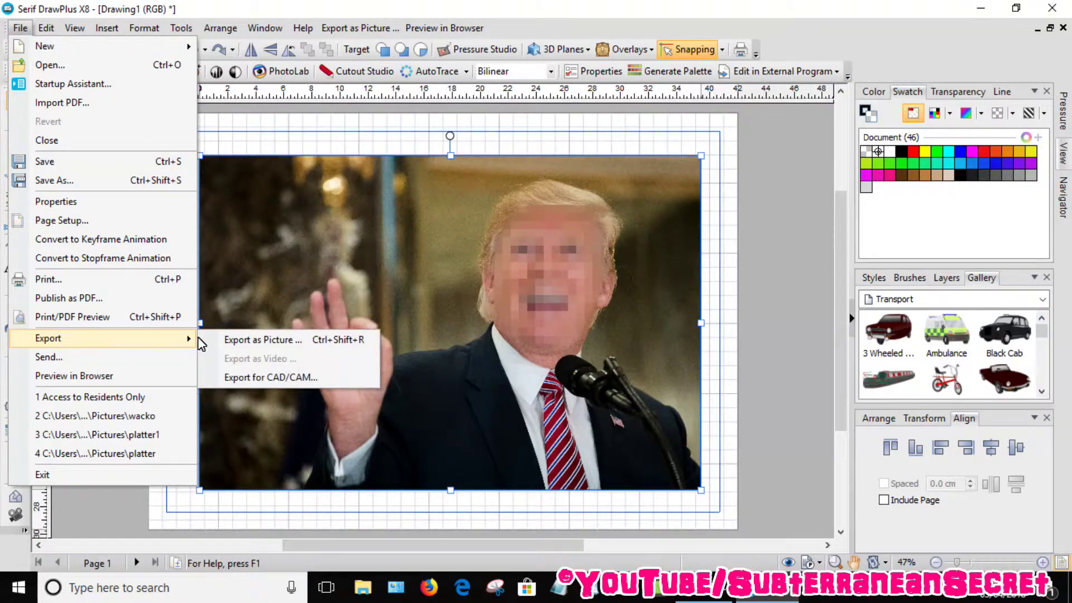
{"action": "left_click", "coordinate": [258, 340]}
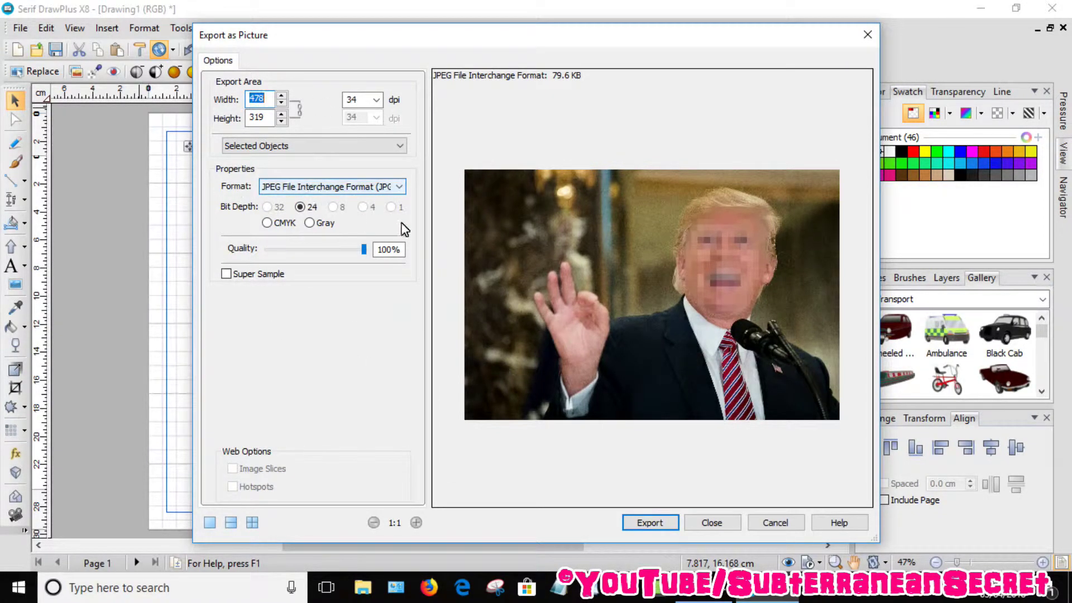
{"action": "left_click", "coordinate": [649, 523]}
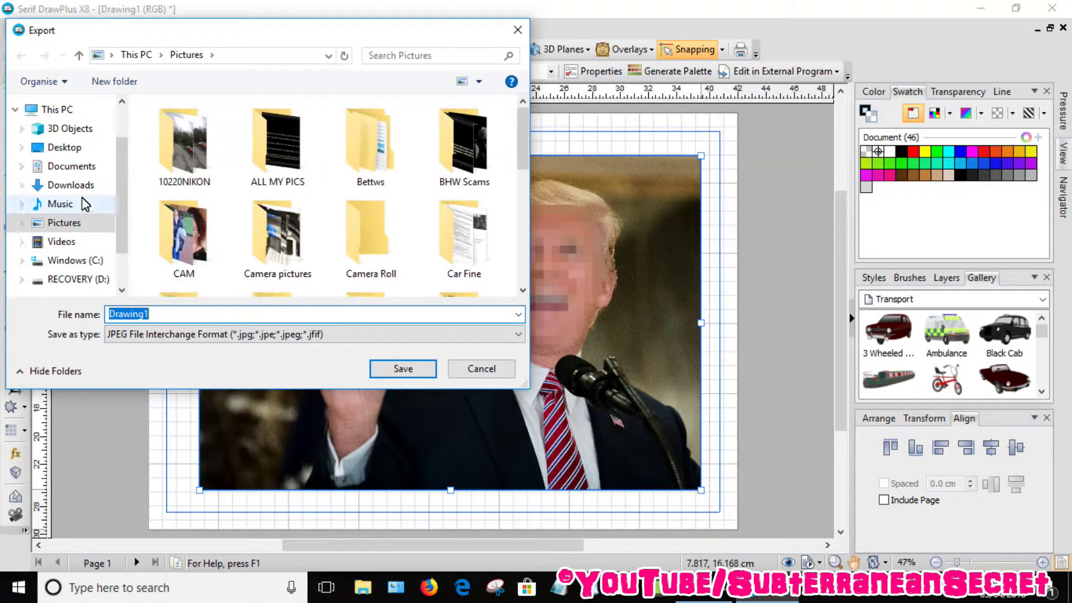
{"action": "left_click", "coordinate": [72, 185]}
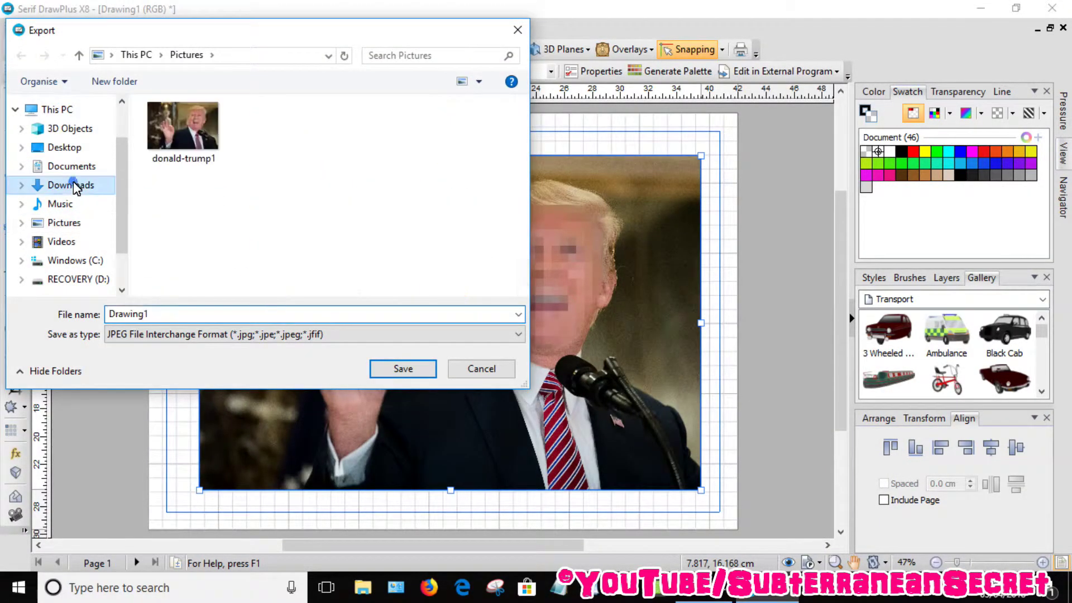
{"action": "double_click", "coordinate": [157, 317]}
{"action": "left_click", "coordinate": [403, 368]}
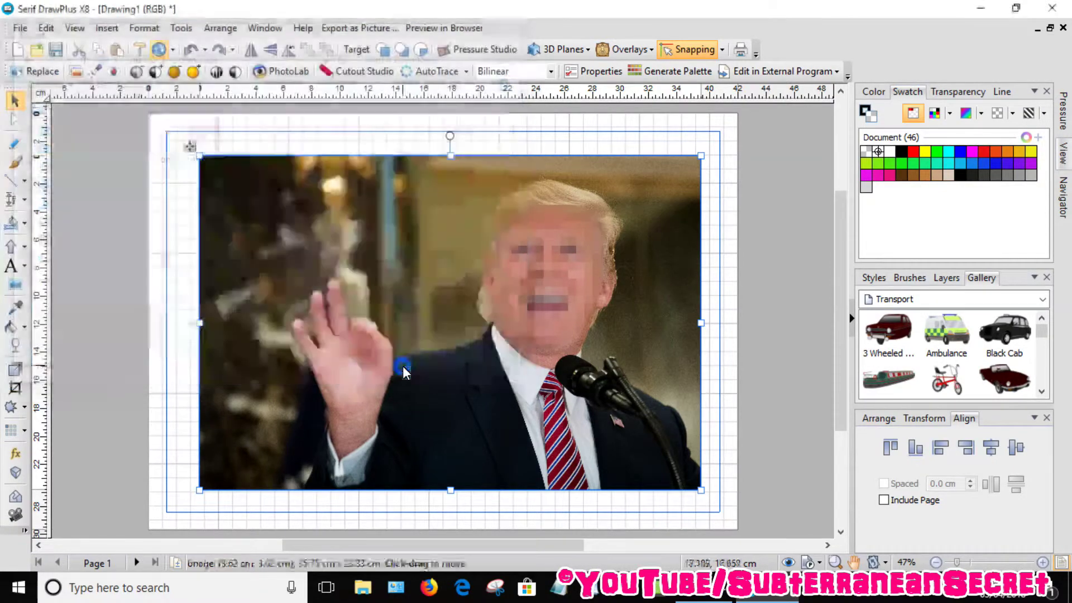
Minimise DrawPlus, switch to File Explorer and open the exported Drawing1 image from the Downloads folder to check it
{"action": "left_click", "coordinate": [981, 9]}
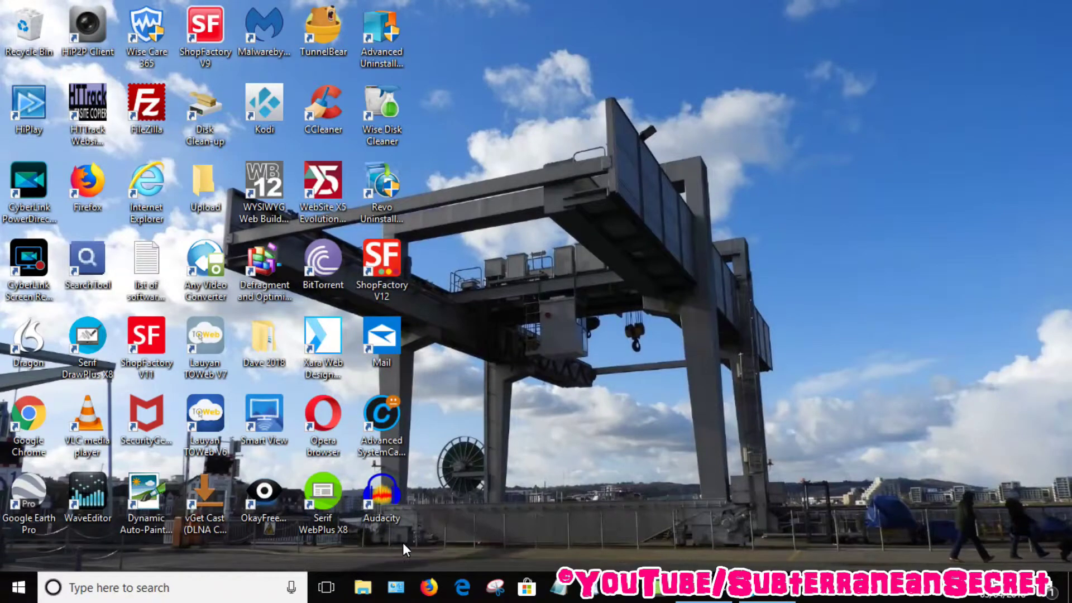
{"action": "left_click", "coordinate": [363, 586]}
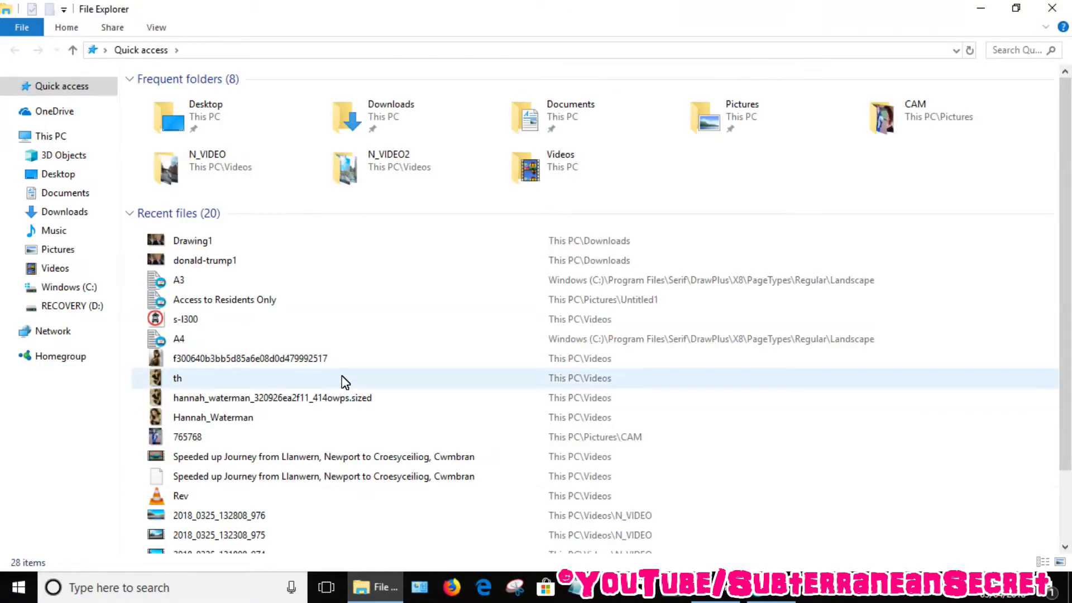
{"action": "double_click", "coordinate": [384, 115]}
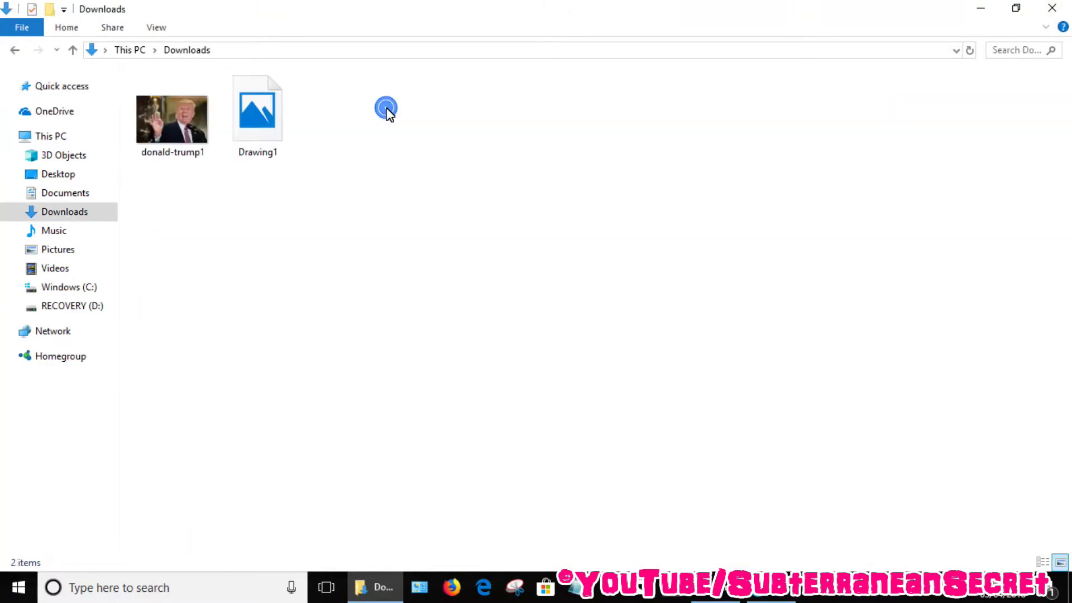
{"action": "double_click", "coordinate": [254, 116]}
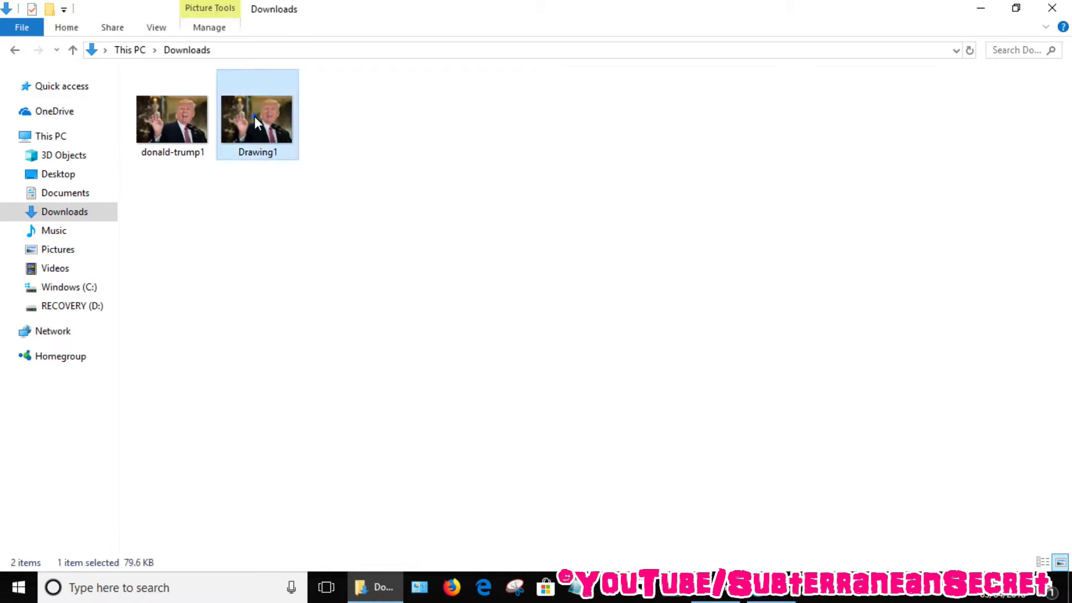